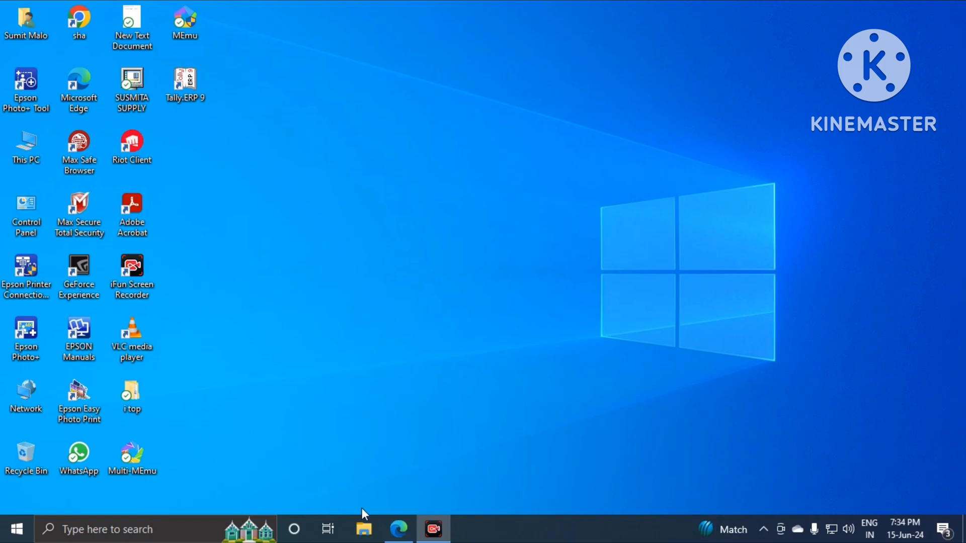
Bring the Swasthya Sathi homepage back up and reveal the Hospital Information and Apply Online menus
left_click(398, 529)
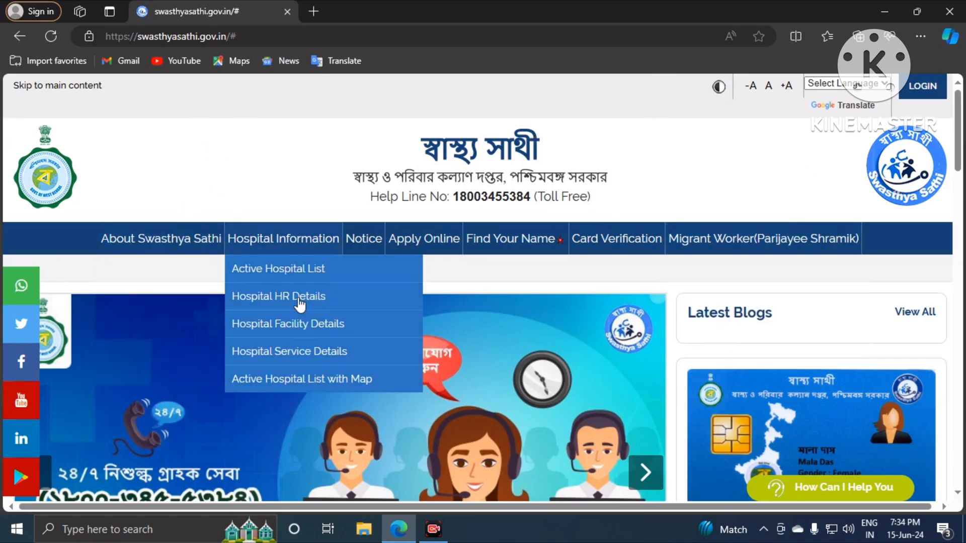
mouse_move(315, 287)
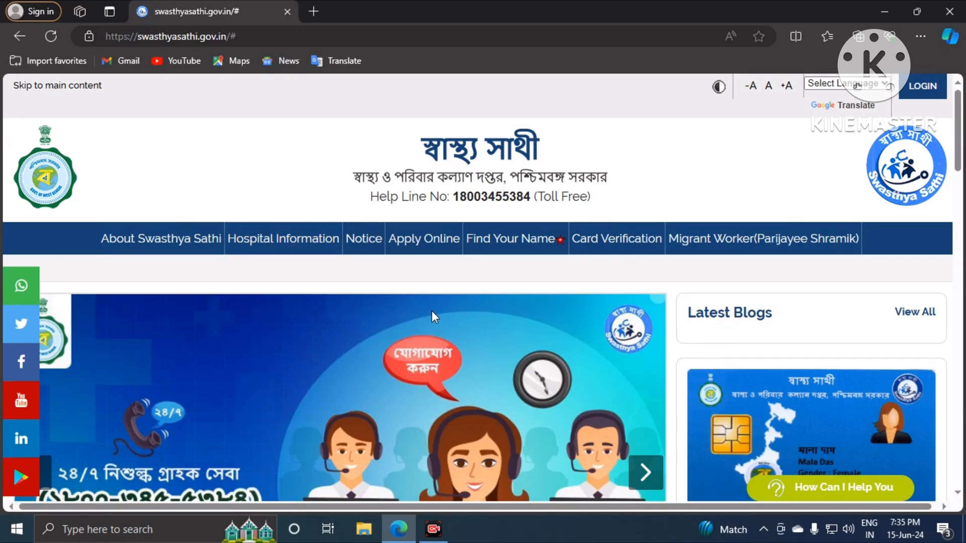
mouse_move(407, 275)
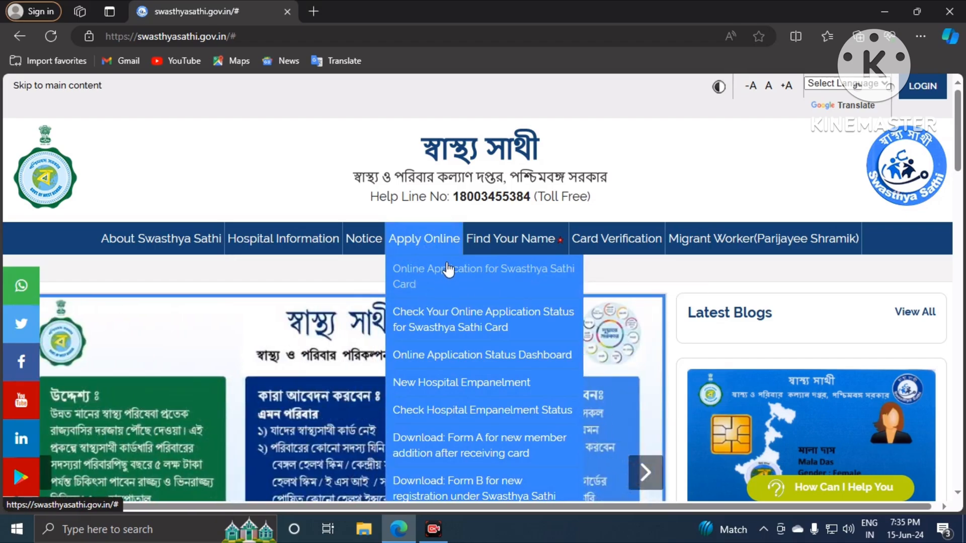
Start the online Swasthya Sathi card application and verify the mobile number with its OTP to reach Form-B
left_click(446, 268)
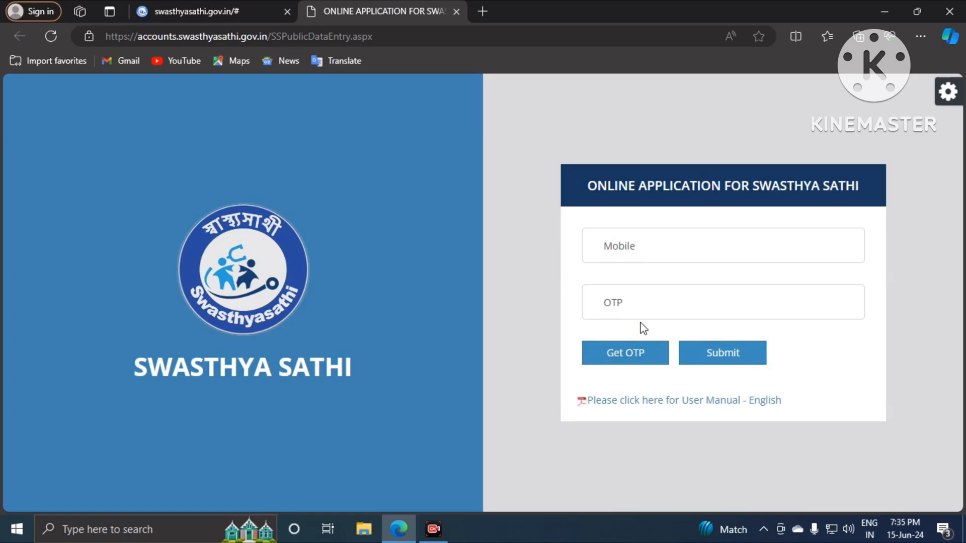
left_click(656, 243)
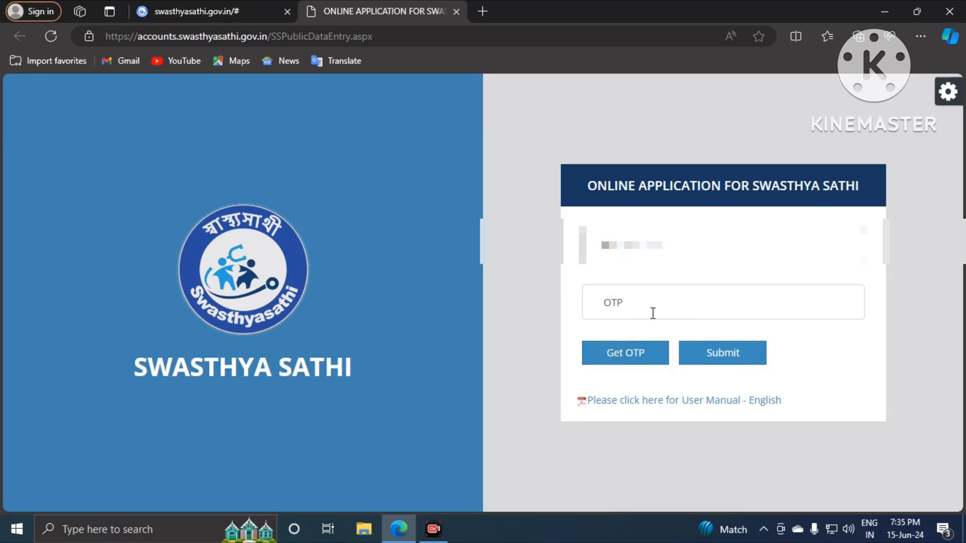
left_click(629, 360)
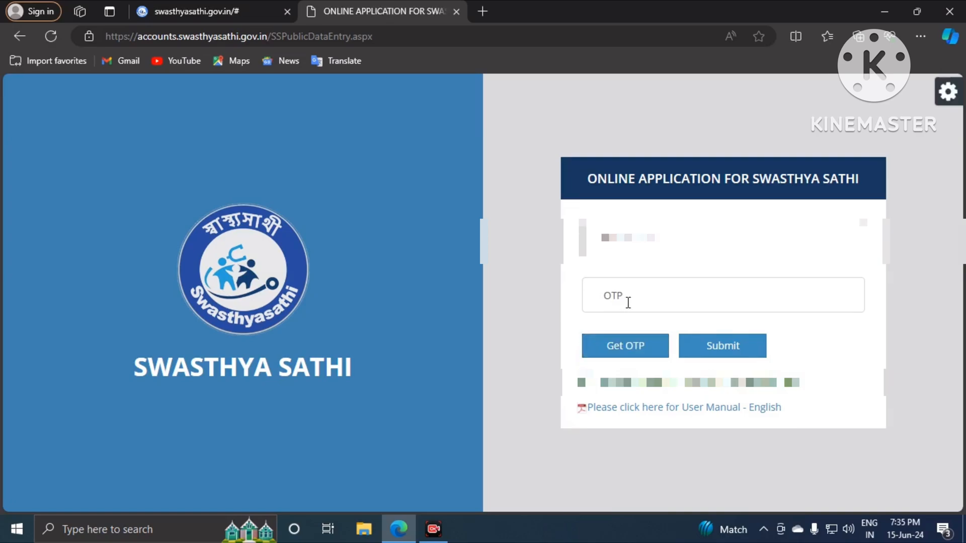
left_click(618, 291)
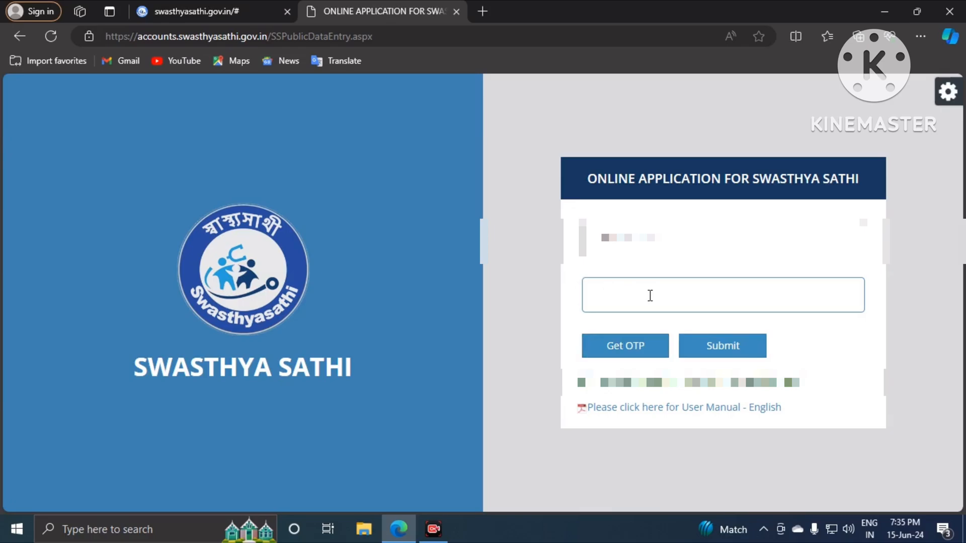
left_click(707, 351)
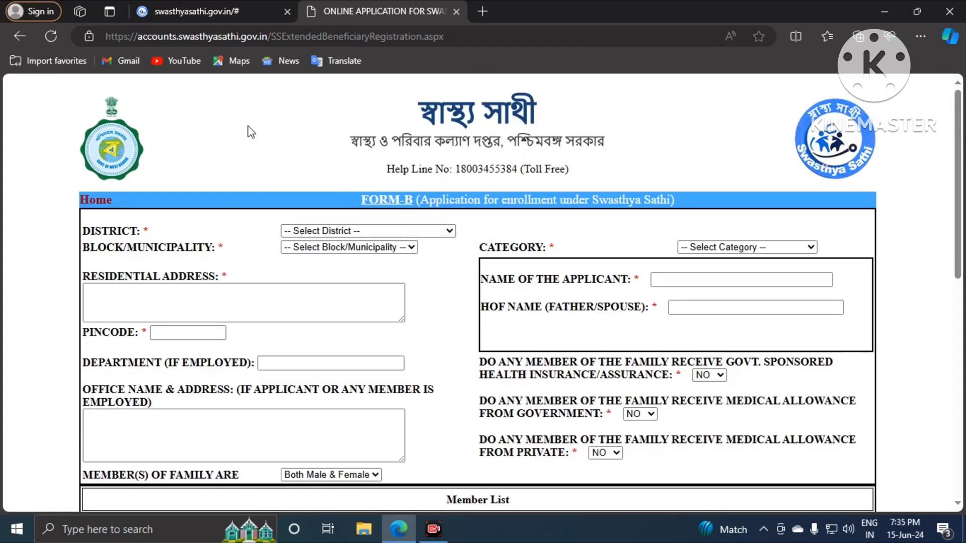
Choose NORTH TWENTY FOUR PARGANAS as District and Municipality as Block/Municipality
scroll(584, 316, "down", 4)
scroll(470, 291, "up", 4)
left_click(346, 232)
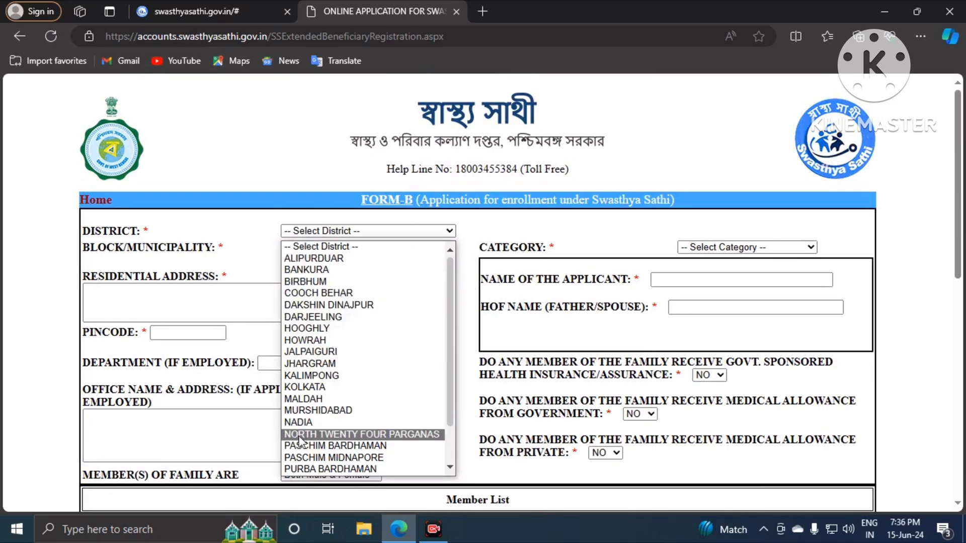
scroll(299, 290, "down", 1)
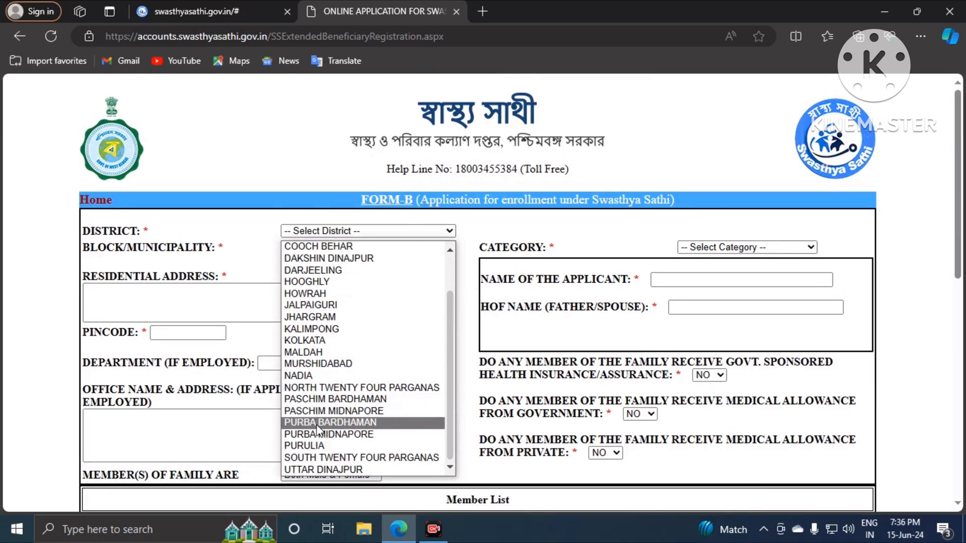
left_click(331, 387)
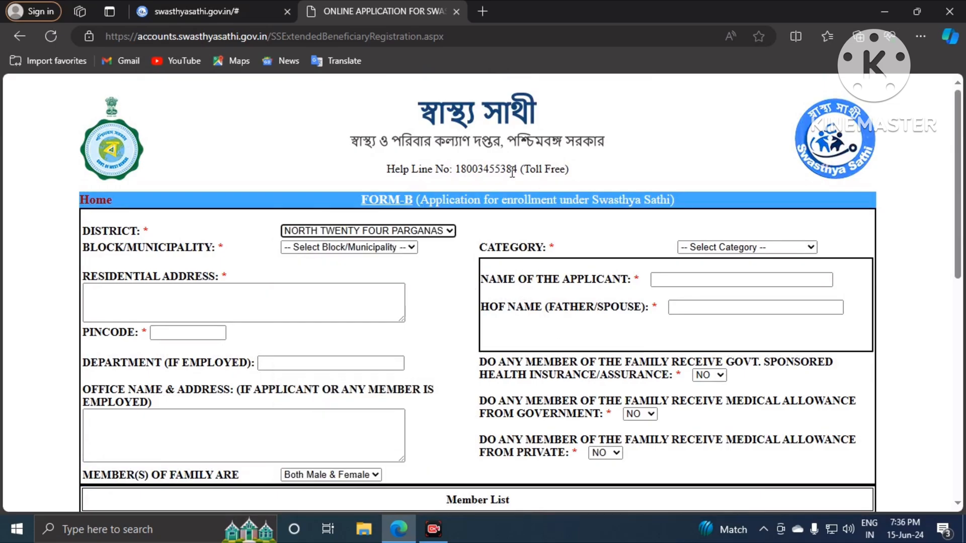
left_click(325, 249)
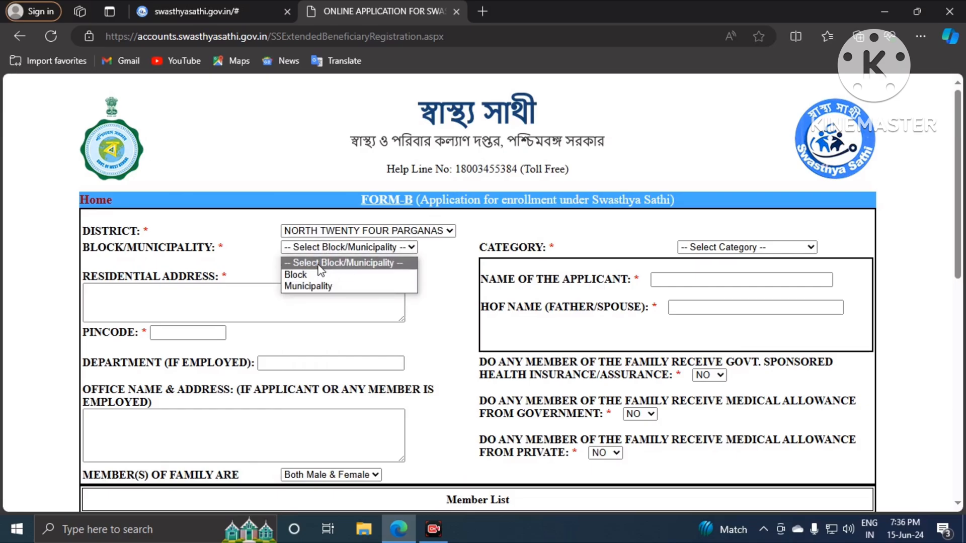
left_click(316, 286)
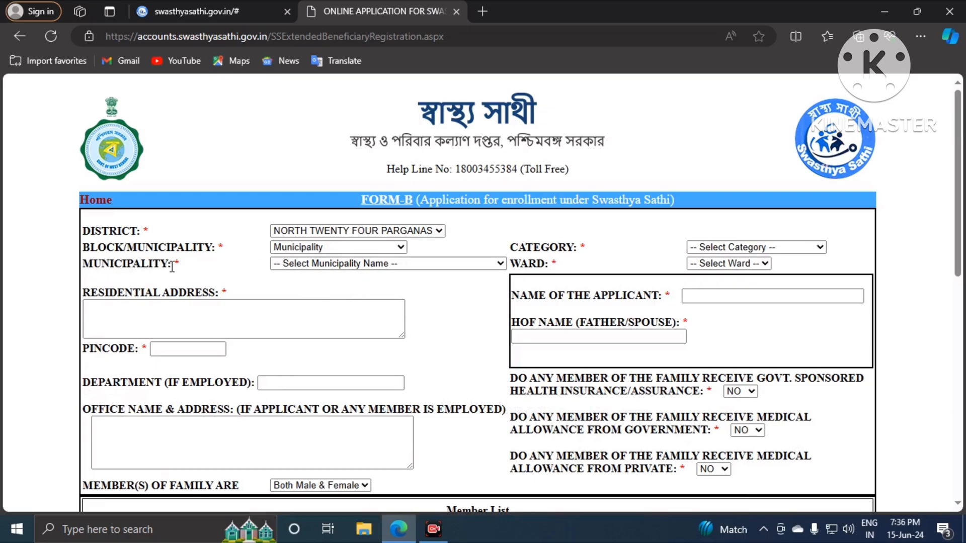
Select Barasat (M) as the municipality and Scheduled Caste (SC) as the category
left_click(291, 263)
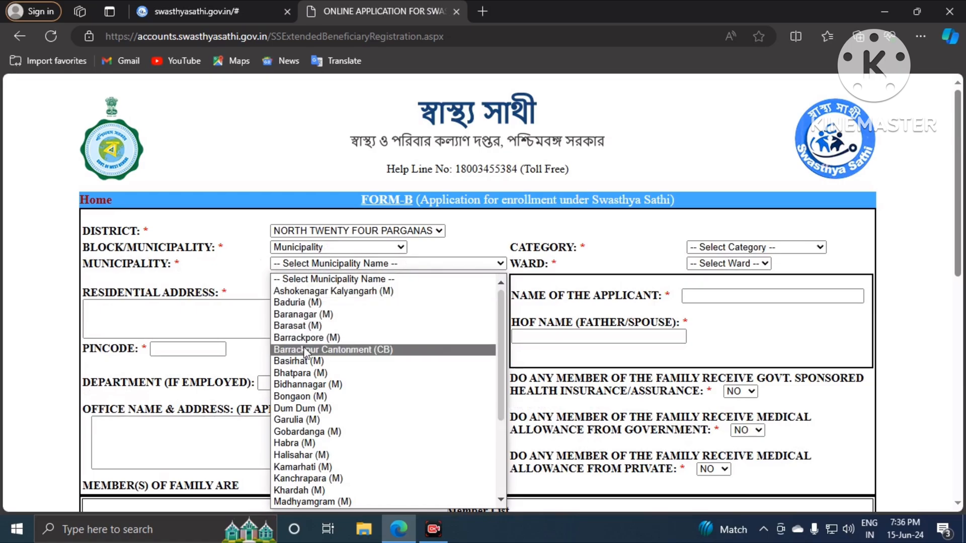
left_click(322, 325)
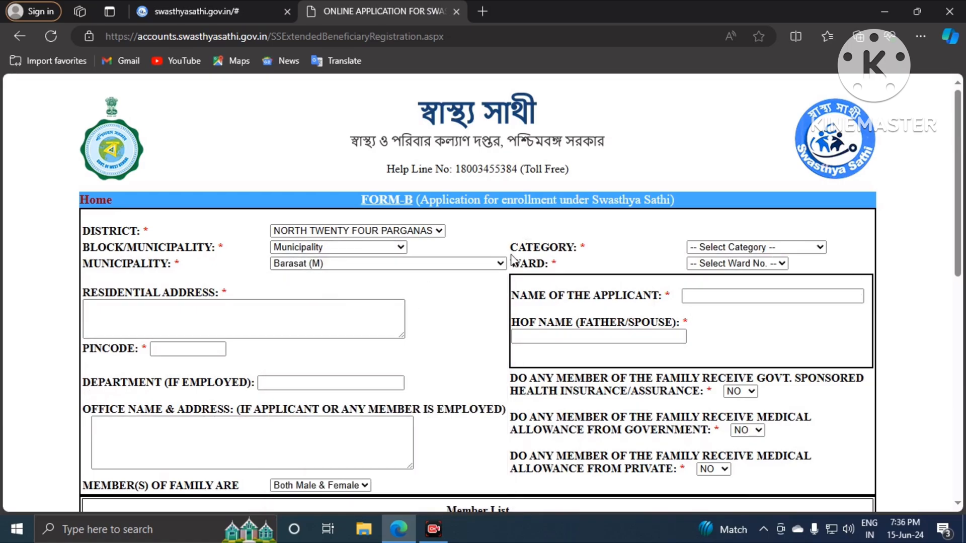
left_click(763, 249)
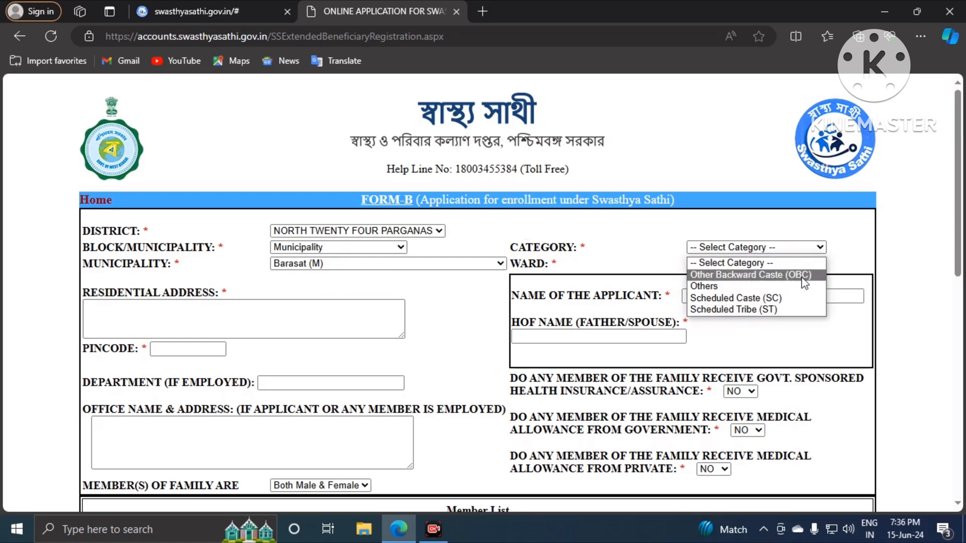
left_click(750, 301)
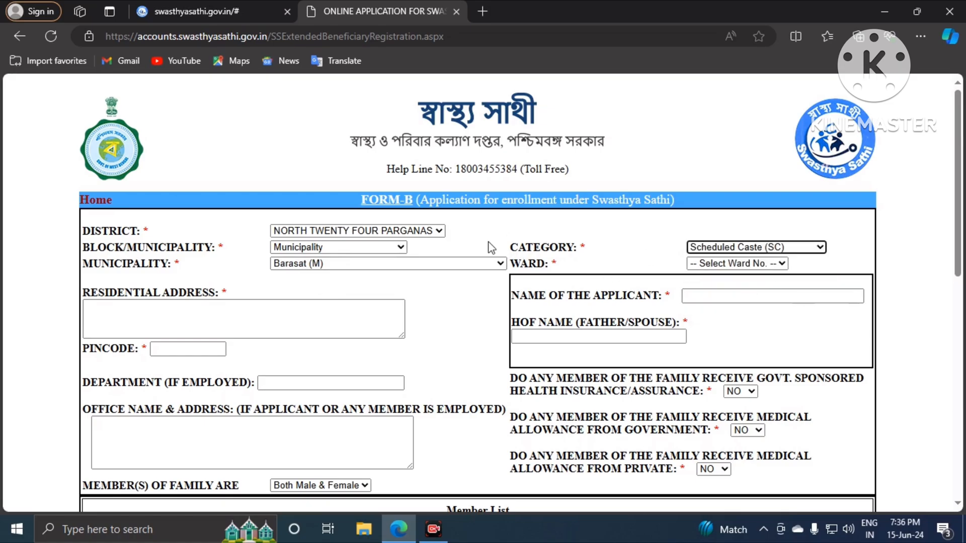
Pick ward 0025 from the Ward dropdown
left_click_drag(512, 260, 546, 262)
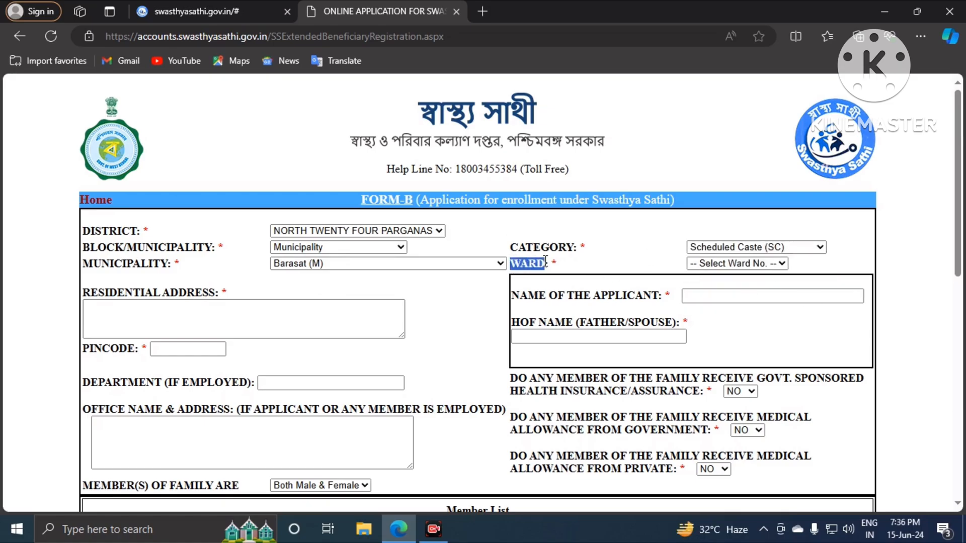
left_click(712, 264)
scroll(706, 350, "down", 5)
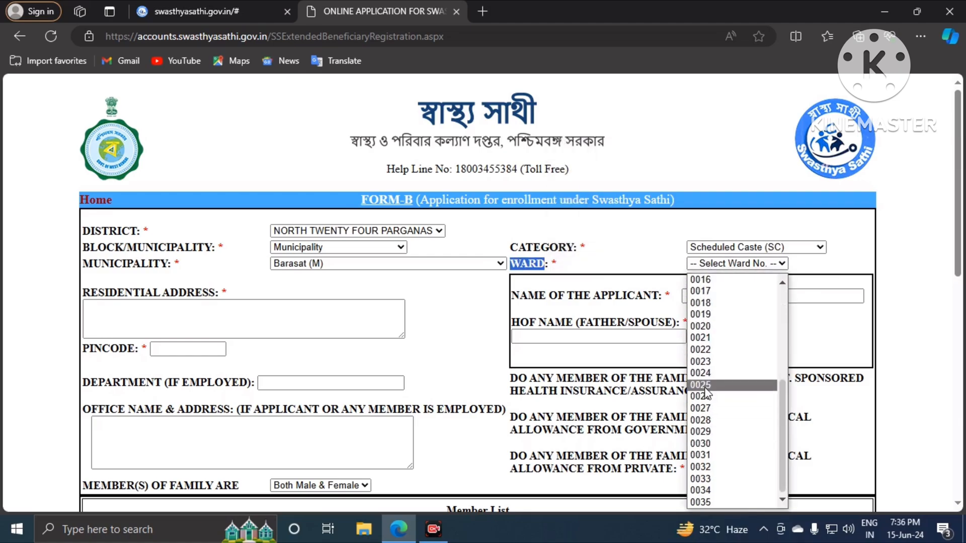
left_click(705, 385)
left_click(153, 313)
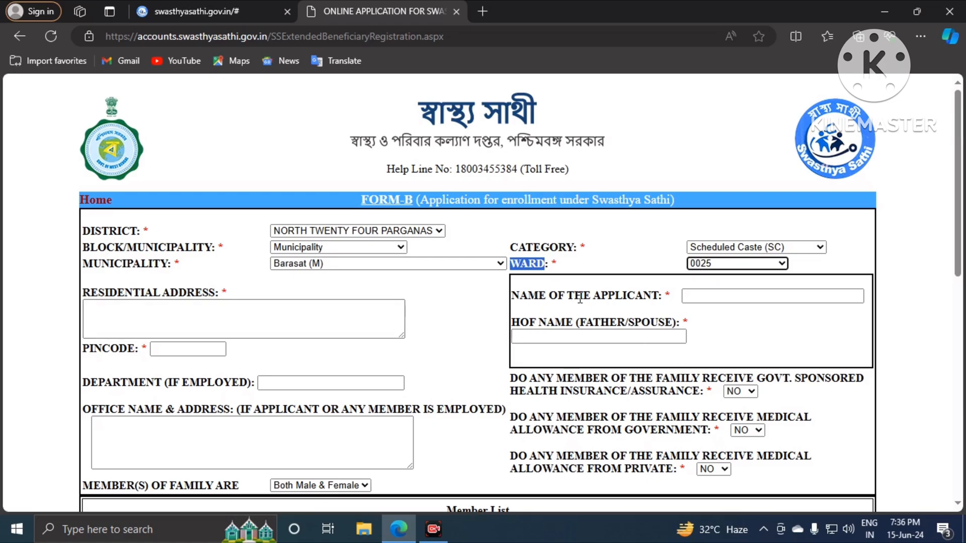
Enter 'demo' as both the applicant name and the HOF name
left_click(719, 296)
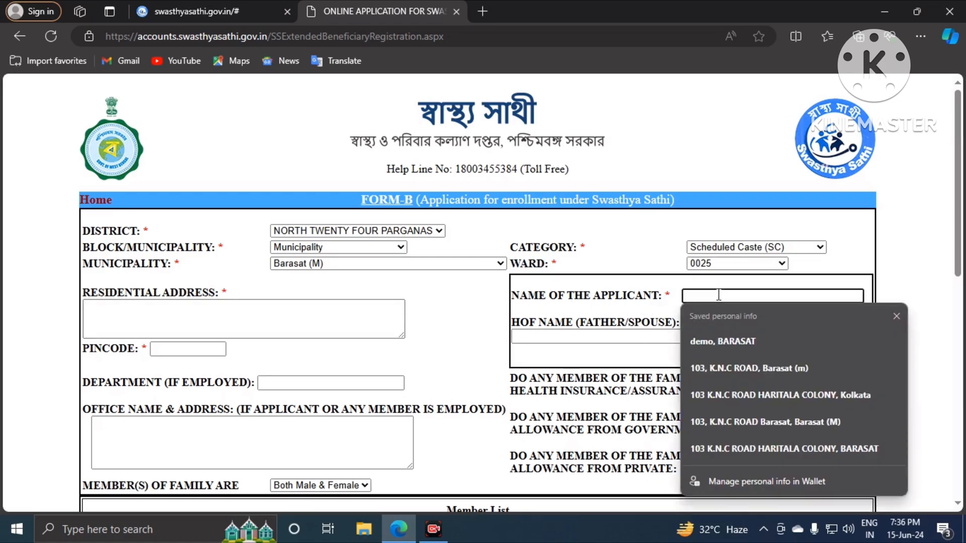
type("demo")
left_click(564, 338)
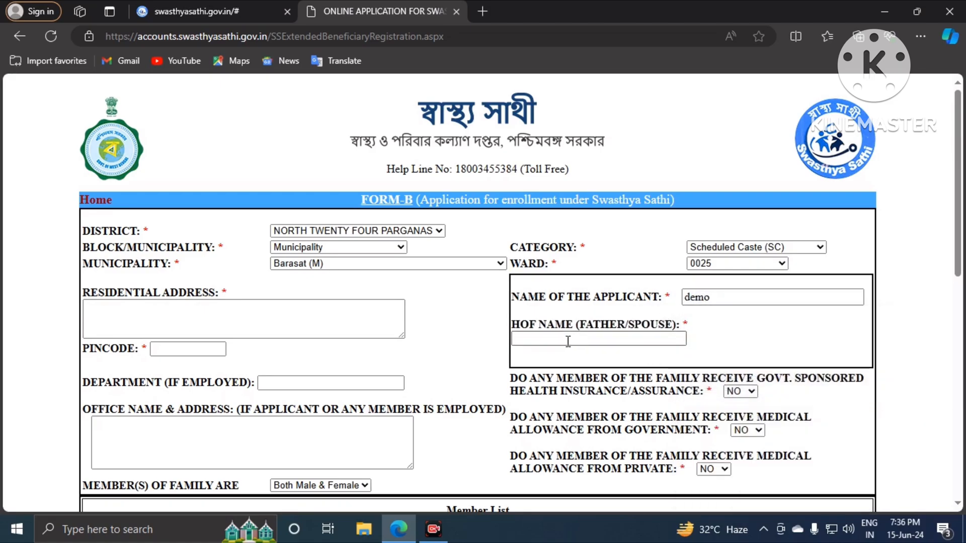
left_click(599, 337)
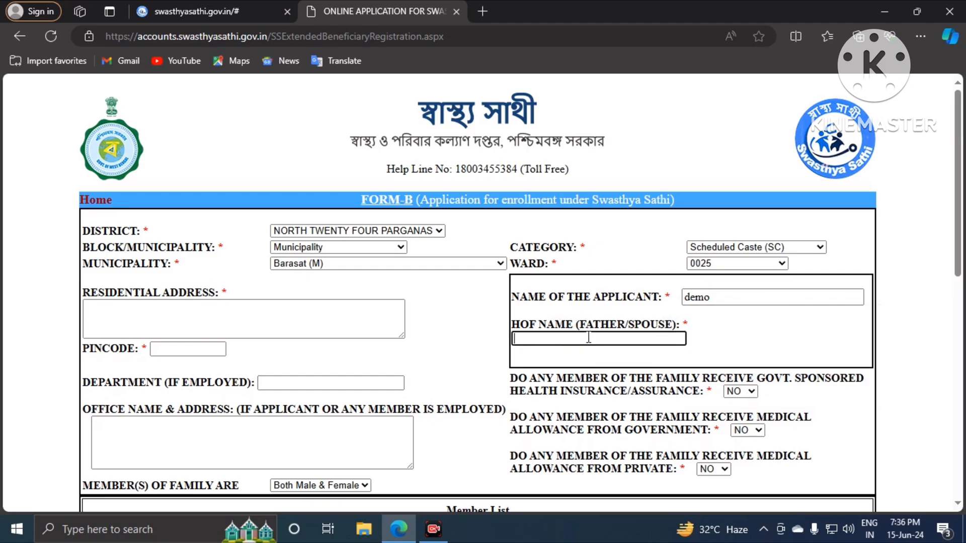
type("demo")
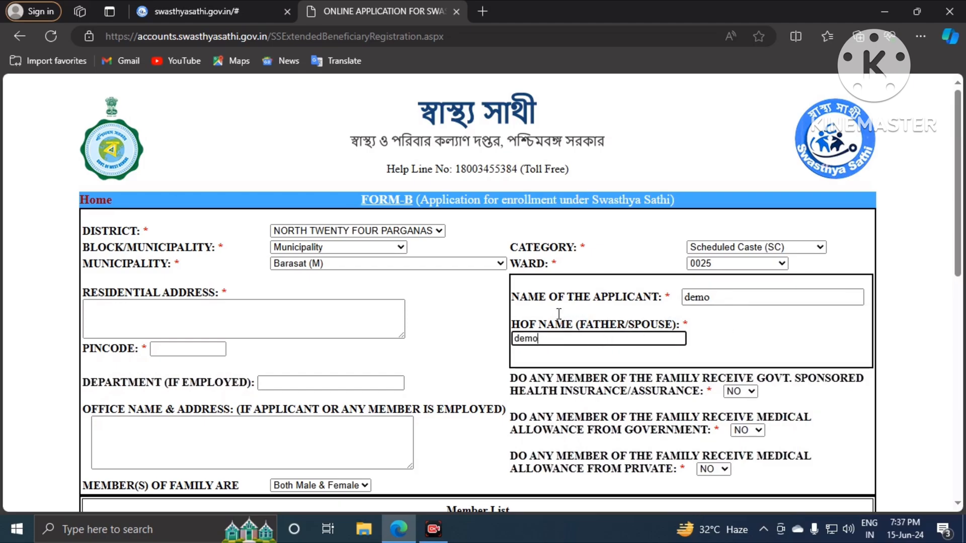
Fill in residential address 'demo test' and pincode 700124, then scroll to the Member List
left_click(161, 326)
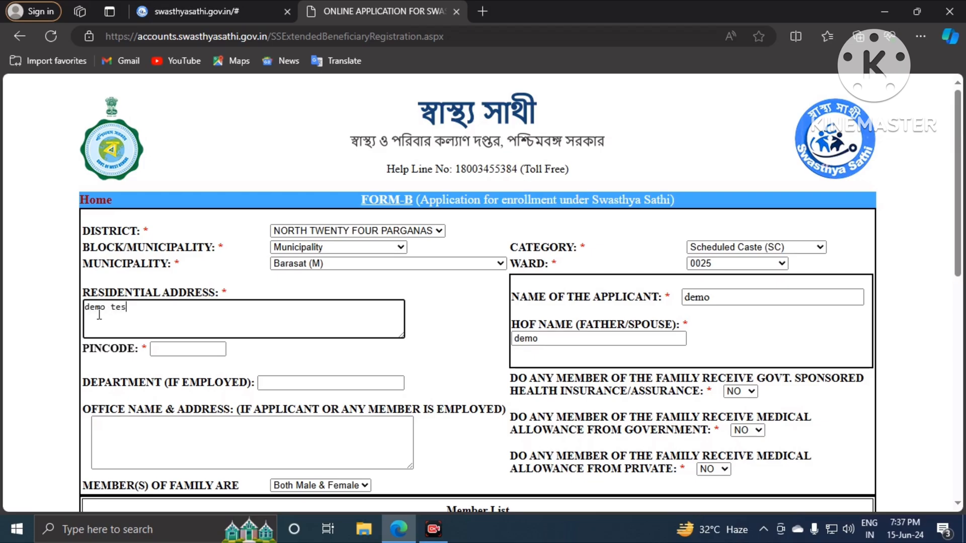
left_click(171, 353)
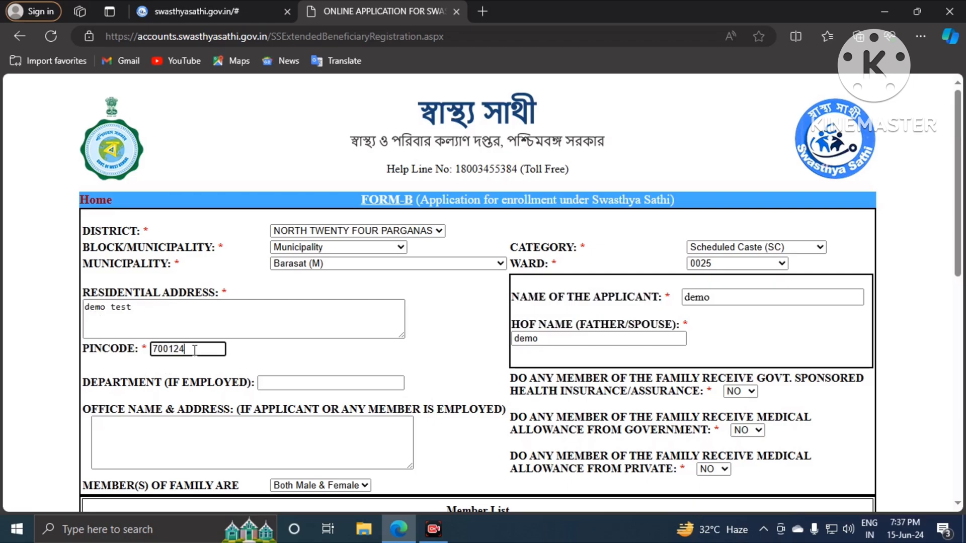
scroll(271, 392, "down", 3)
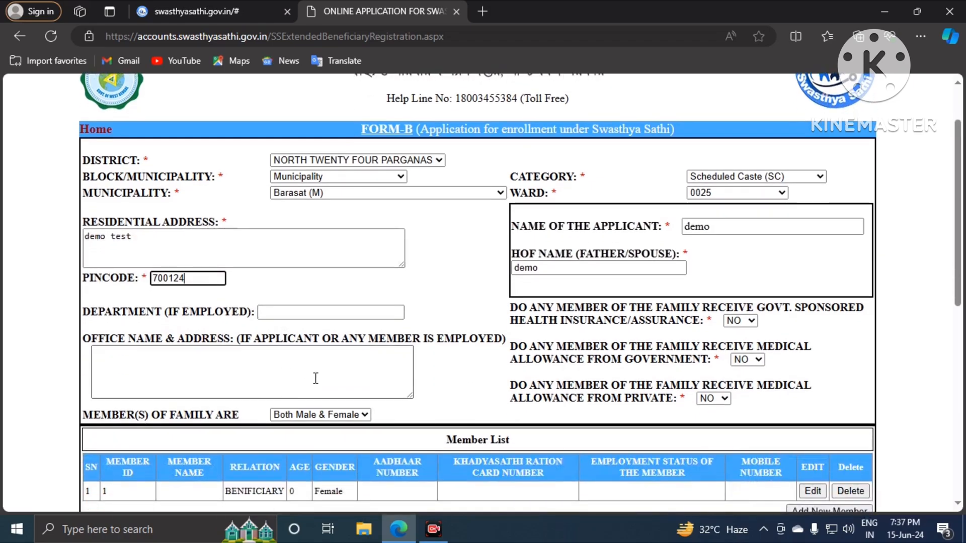
scroll(330, 332, "down", 1)
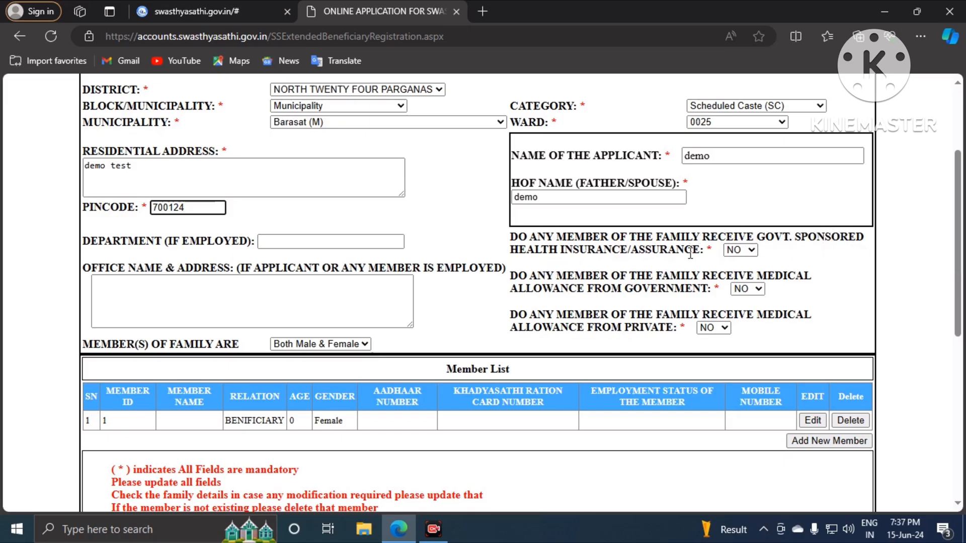
left_click(745, 250)
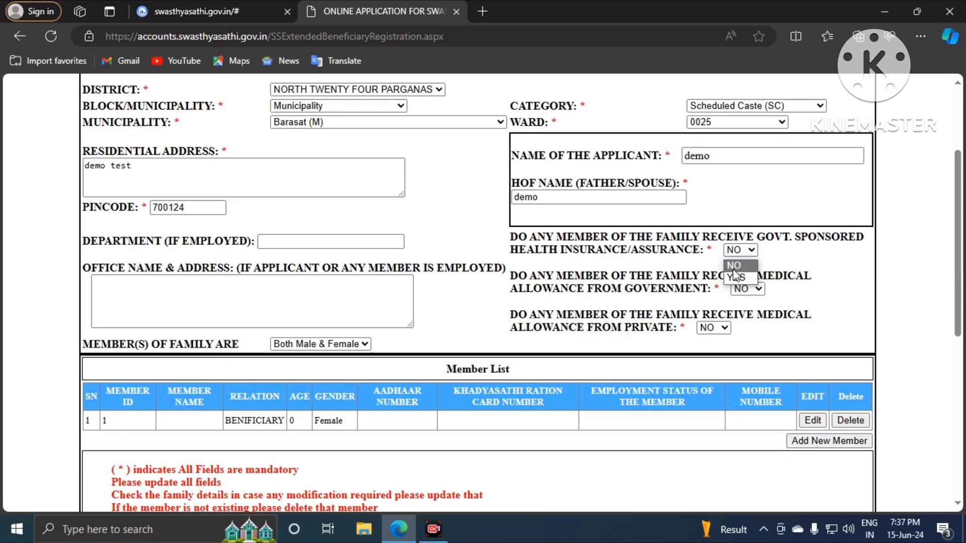
left_click(515, 278)
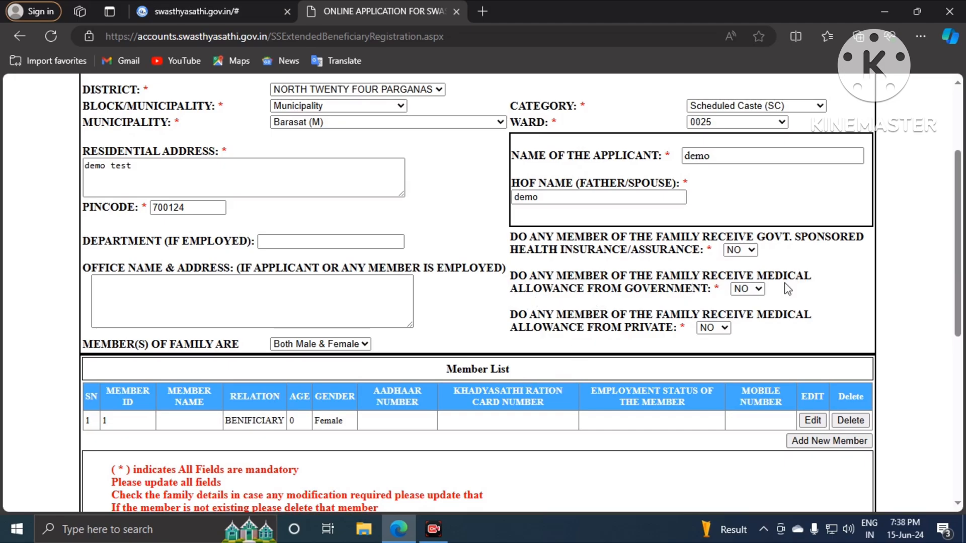
left_click(754, 290)
left_click(741, 303)
mouse_move(554, 236)
left_mouse_down()
mouse_move(538, 252)
mouse_move(569, 309)
left_mouse_up()
left_click_drag(537, 236, 552, 312)
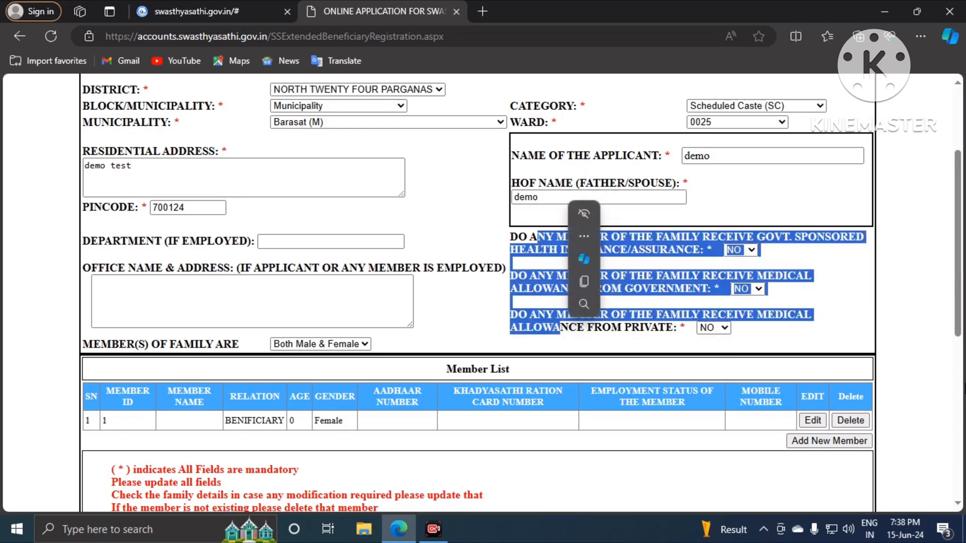
left_click(857, 350)
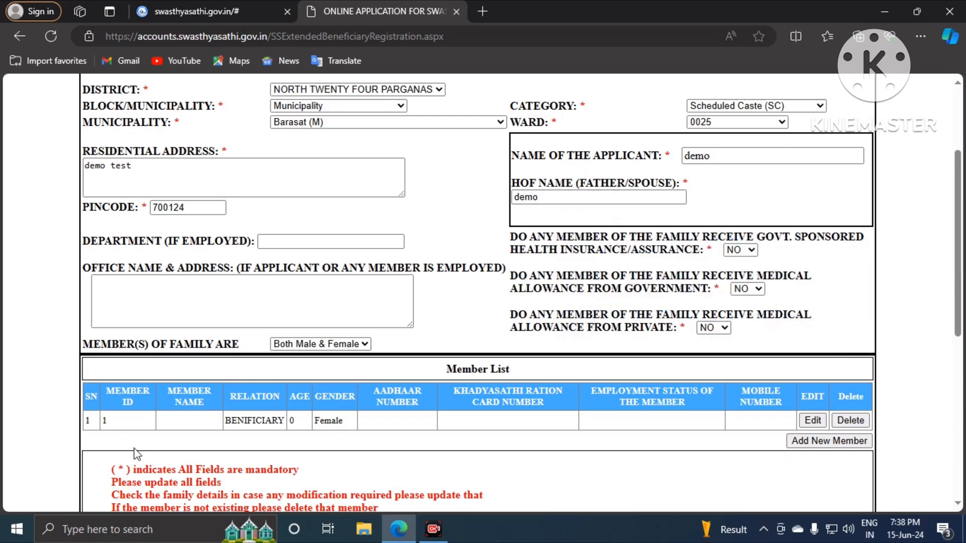
Make member row 1 editable and enter the member name 'test'
scroll(256, 435, "down", 3)
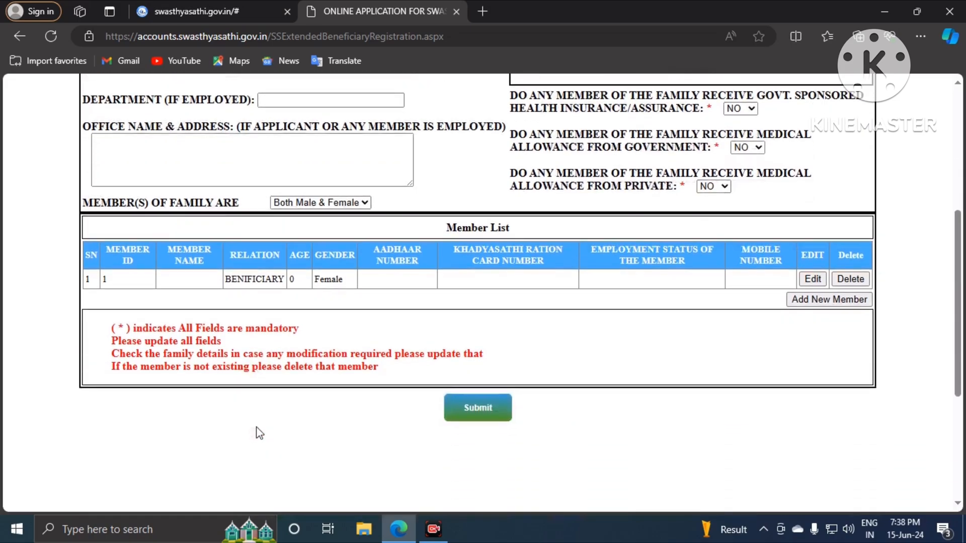
left_click(812, 280)
scroll(457, 342, "down", 2)
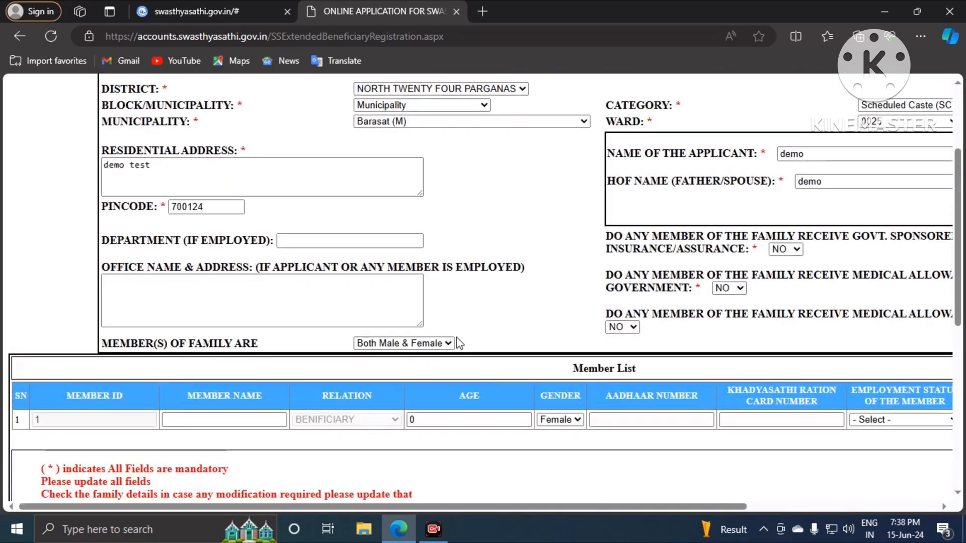
scroll(456, 337, "down", 3)
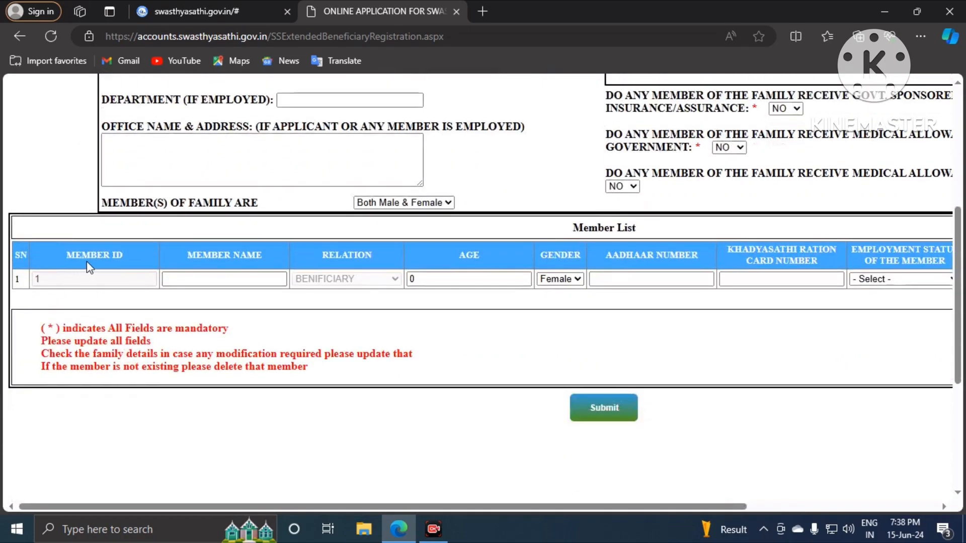
left_click(220, 281)
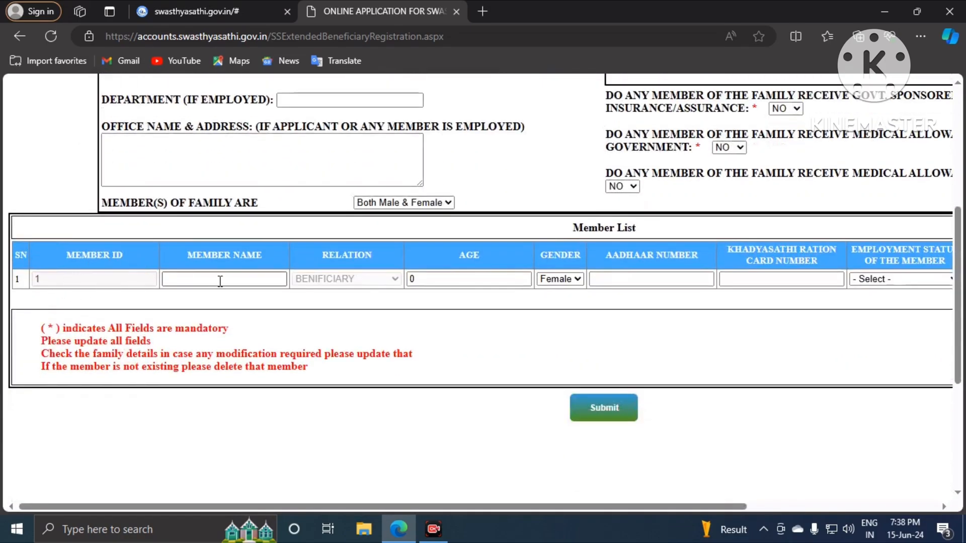
left_click(188, 280)
type("test")
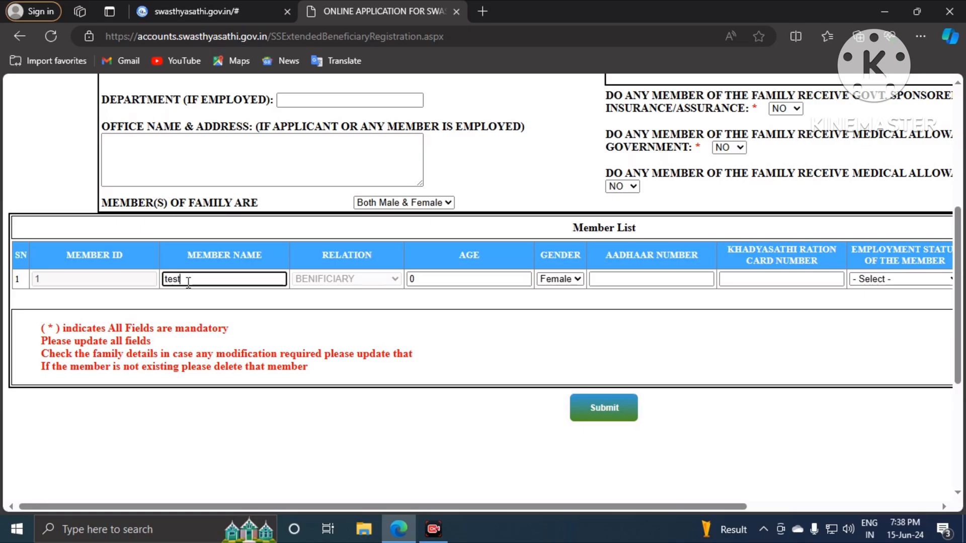
Set the member's age to 59 and employment status to Unemployed, leaving Aadhaar blank, and save the row
left_click(446, 280)
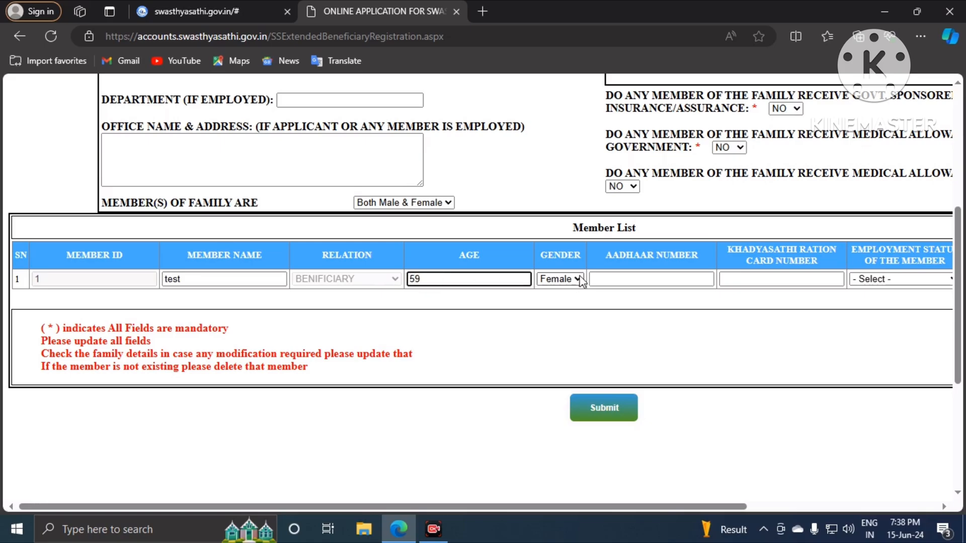
left_click(624, 280)
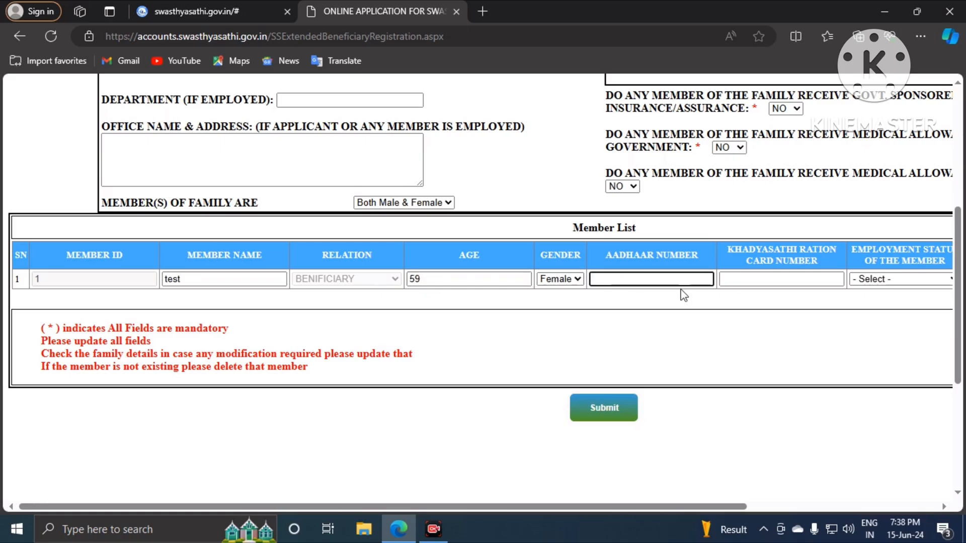
left_click(781, 270)
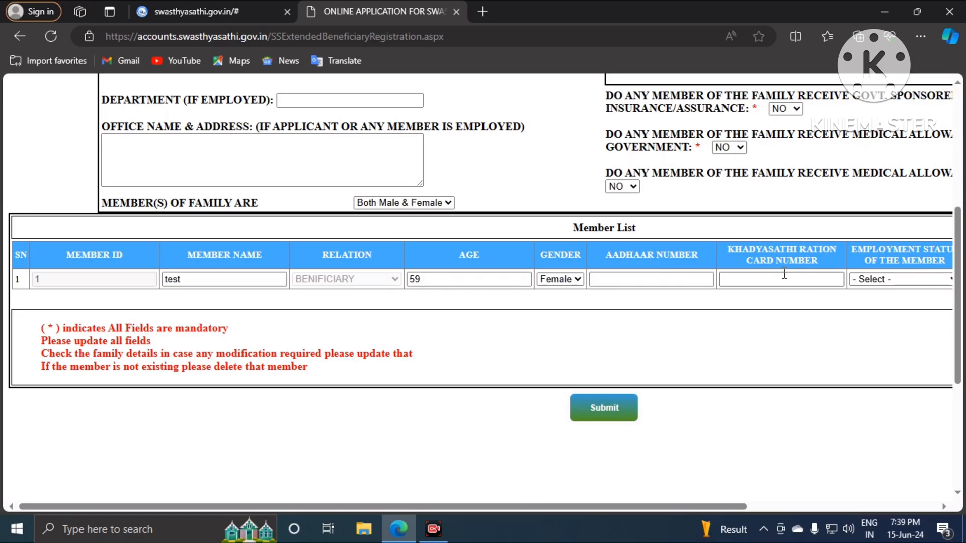
left_click(896, 282)
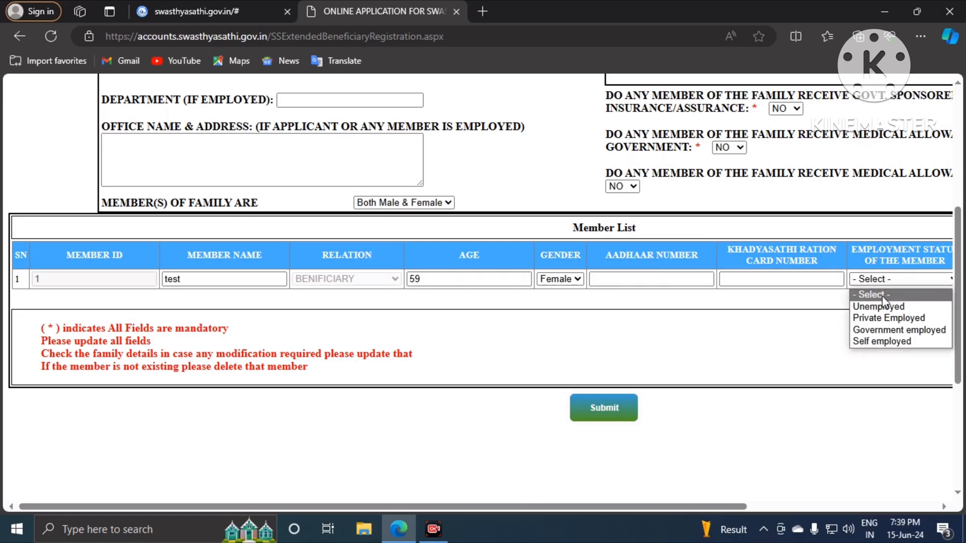
left_click(878, 308)
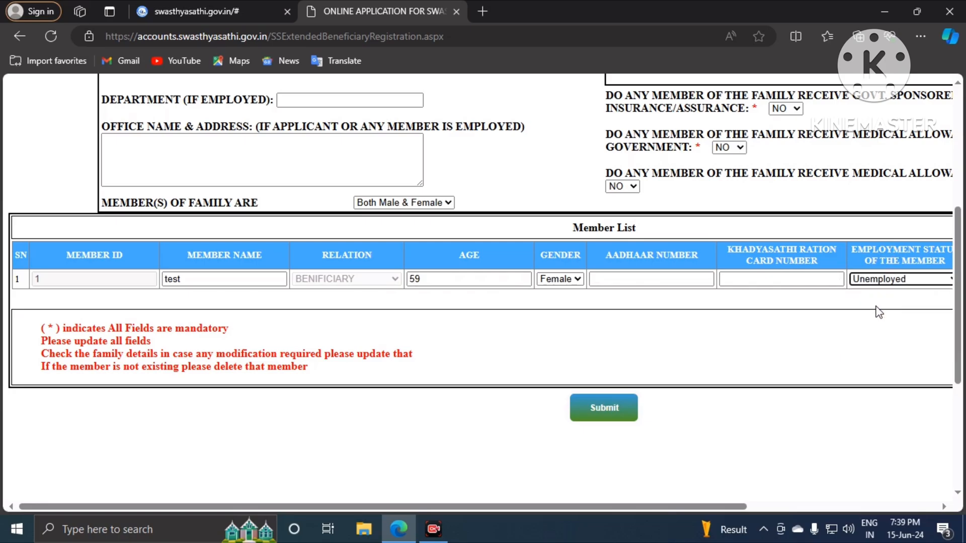
left_click_drag(226, 505, 415, 506)
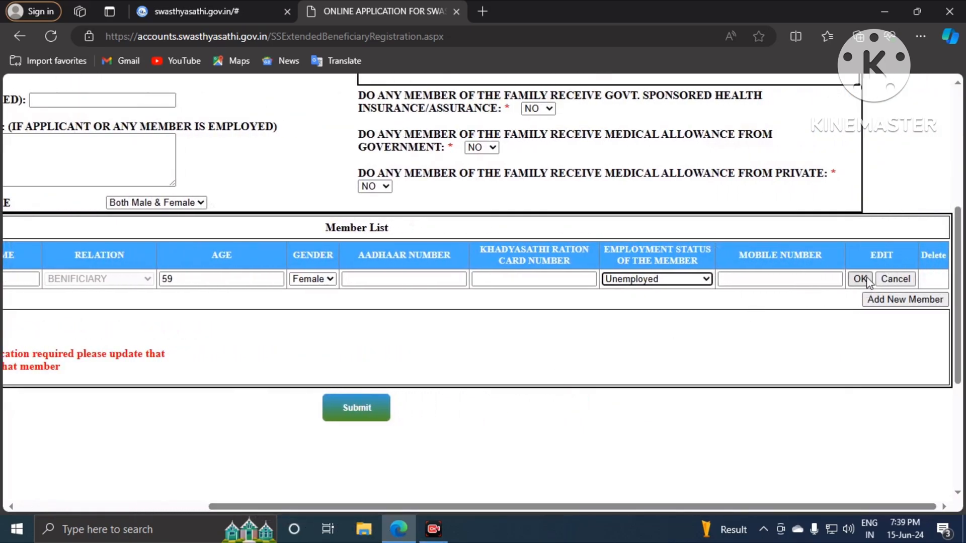
left_click(739, 278)
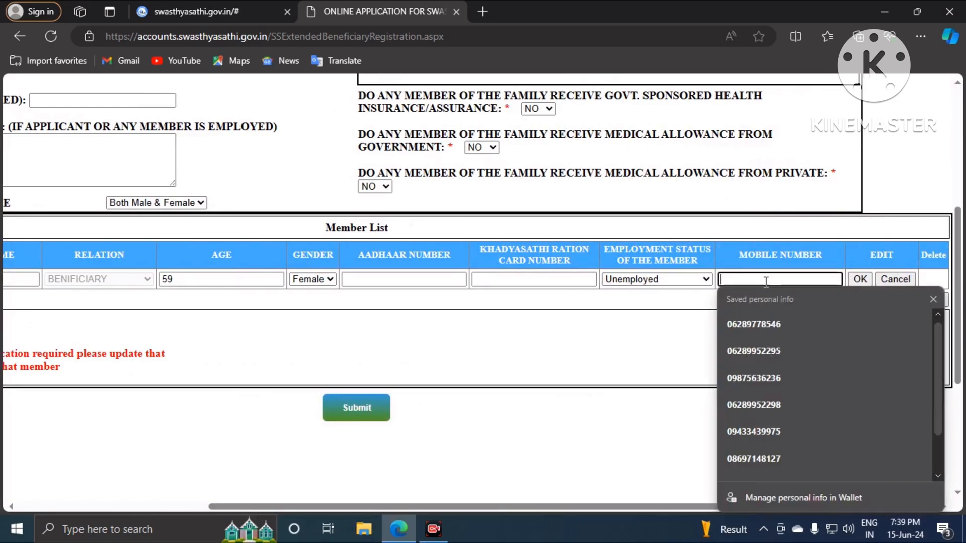
left_click(861, 279)
scroll(298, 356, "down", 10)
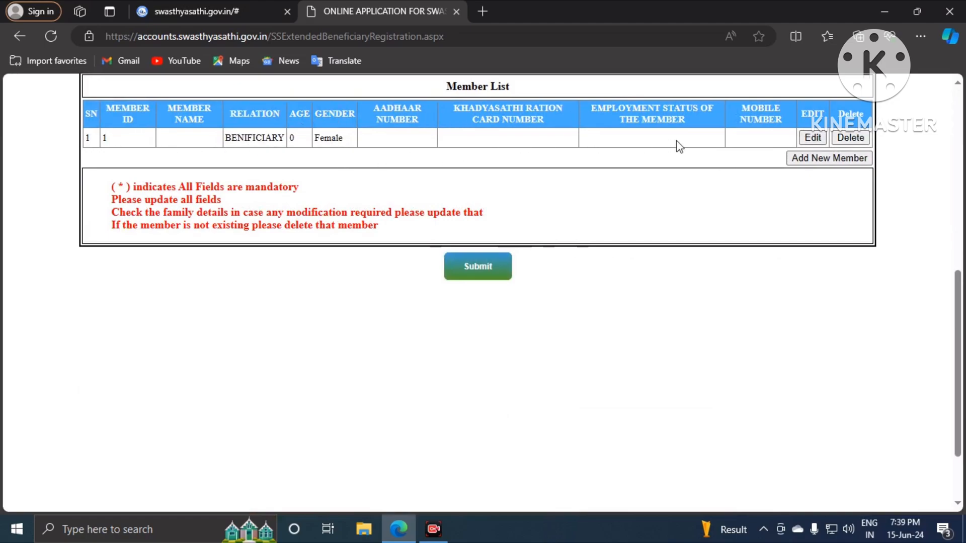
Add a new family member row for the spouse in the Member List
left_click(810, 160)
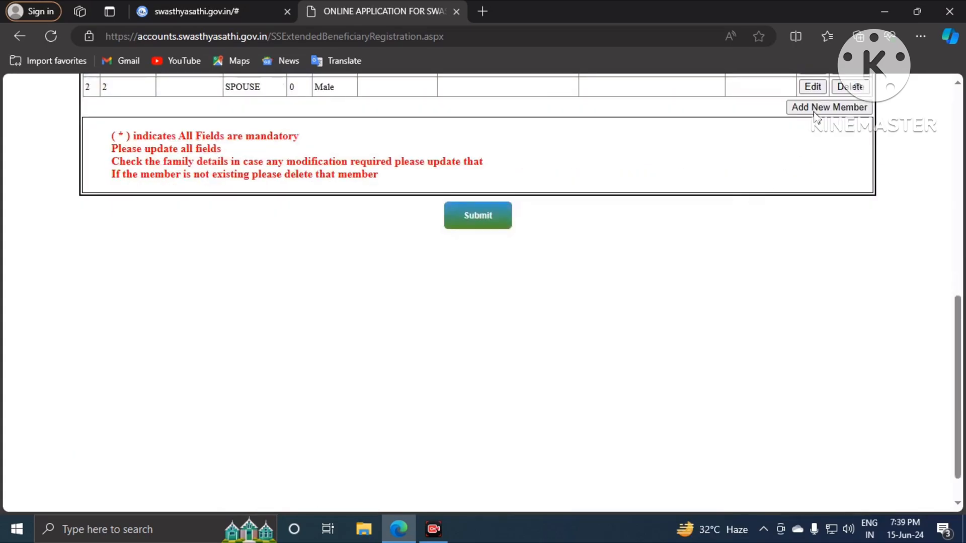
left_click(820, 108)
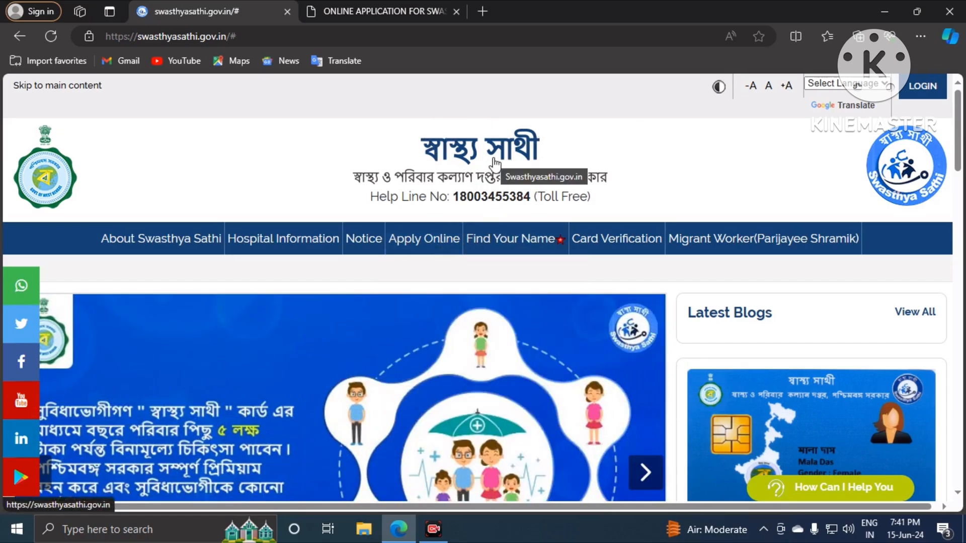
Open Check Your Online Application Status for Swasthya Sathi Card from the Apply Online menu
mouse_move(445, 245)
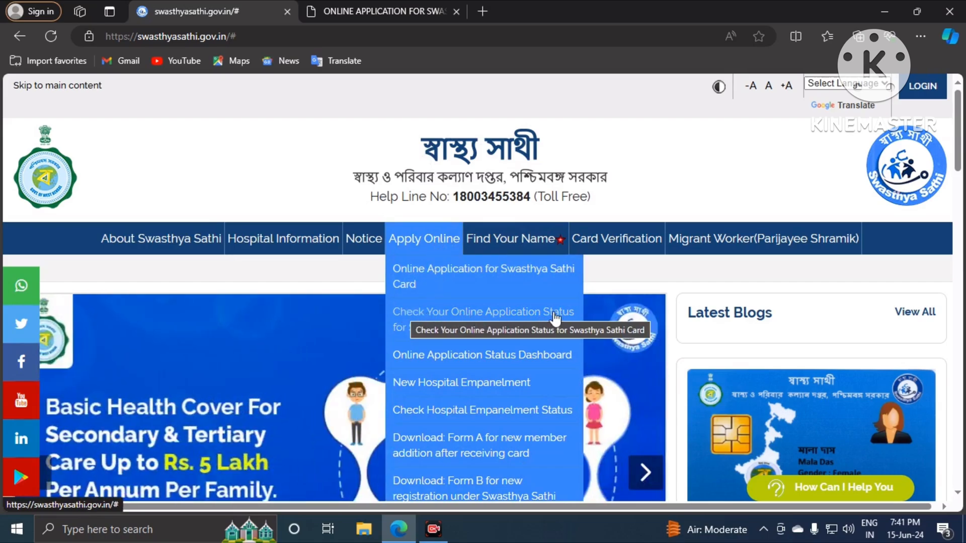
left_click(536, 319)
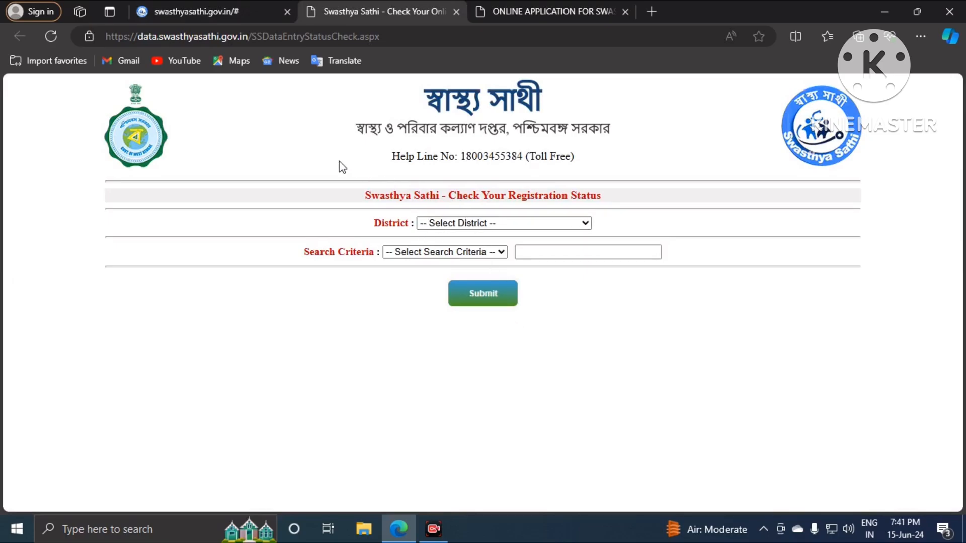
Set the status search to district NORTH TWENTY FOUR PARGANAS with Aadhaar No. as search criteria
left_click(447, 225)
left_click(450, 425)
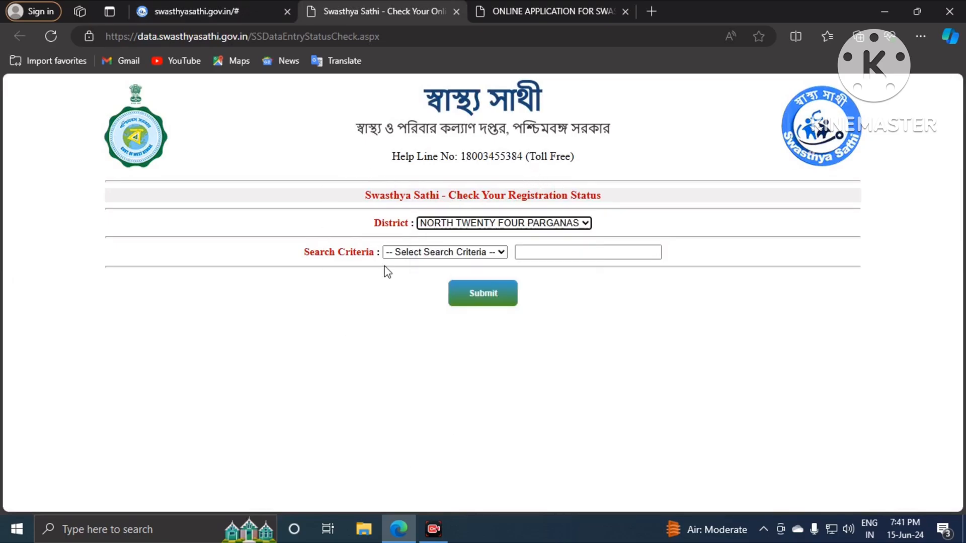
left_click(425, 253)
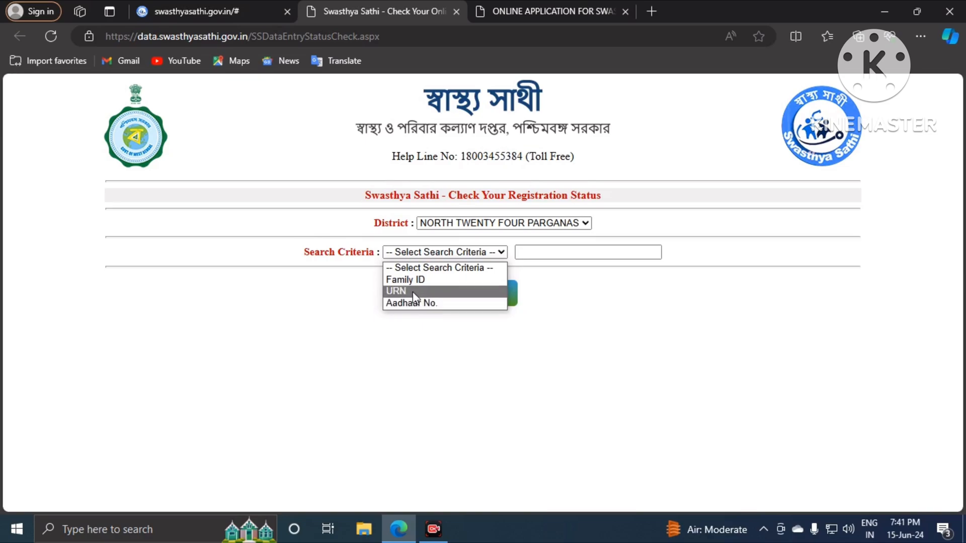
left_click(413, 292)
left_click(523, 253)
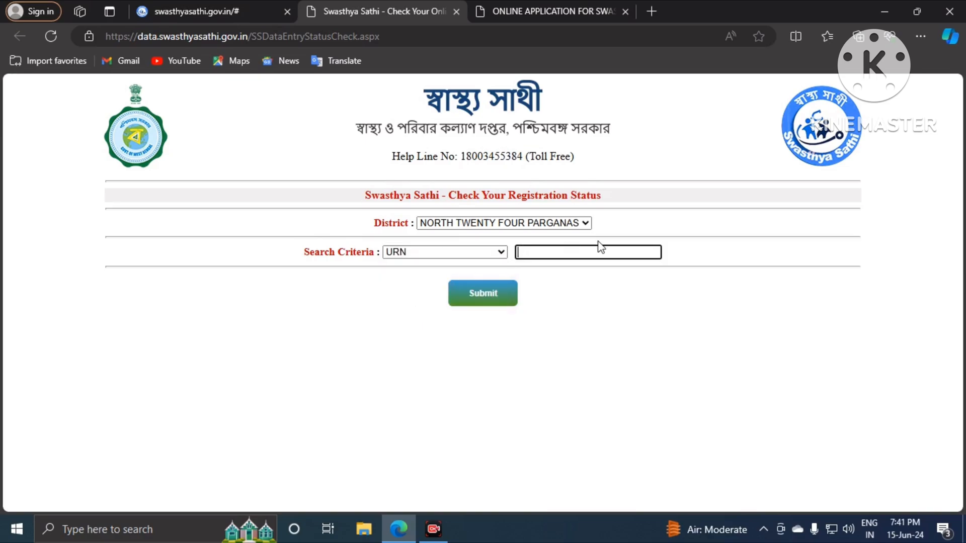
left_click(498, 253)
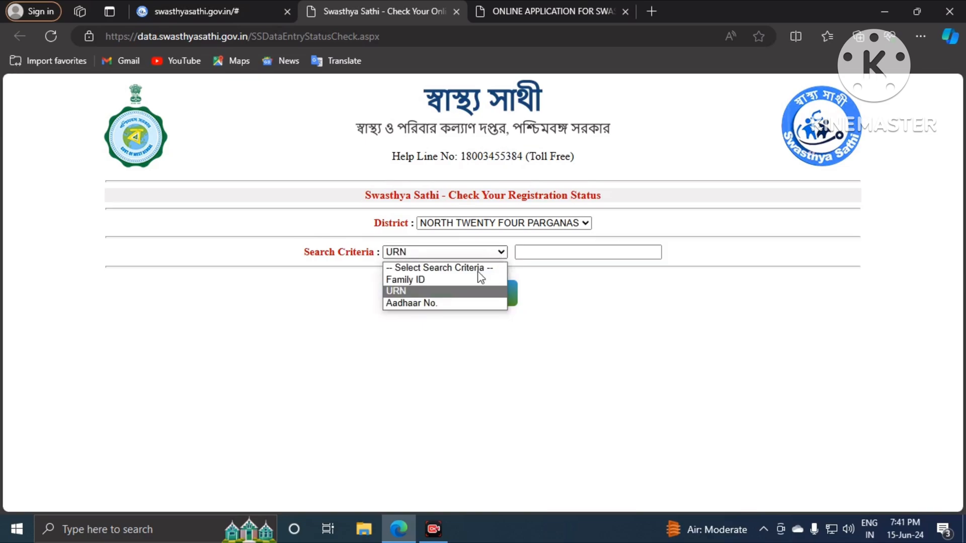
left_click(449, 301)
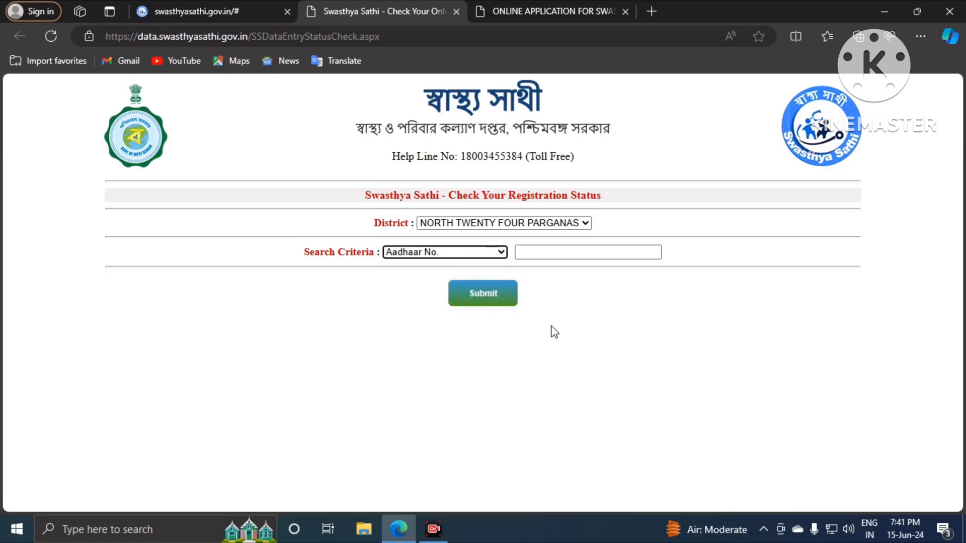
left_click(242, 10)
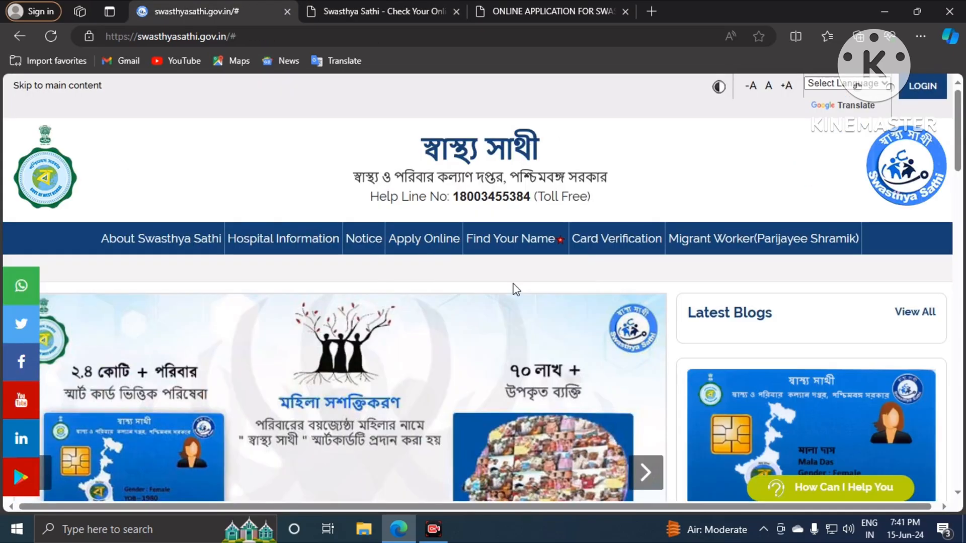